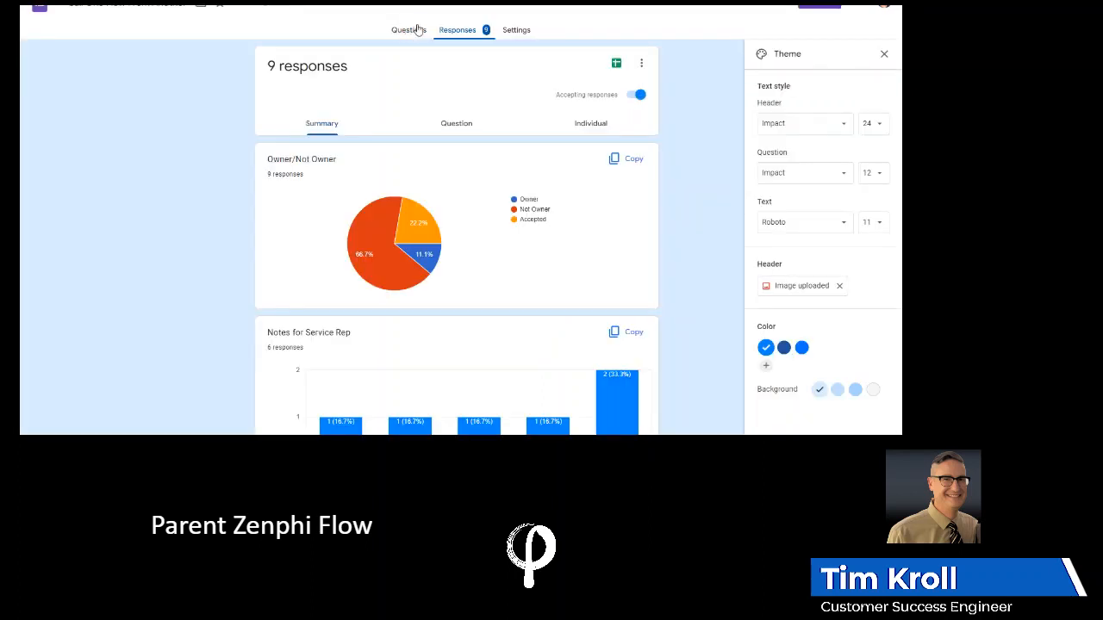
Review the form's questions and its response summary, and switch to the 1-Parent Flow in Zenphi
click(419, 29)
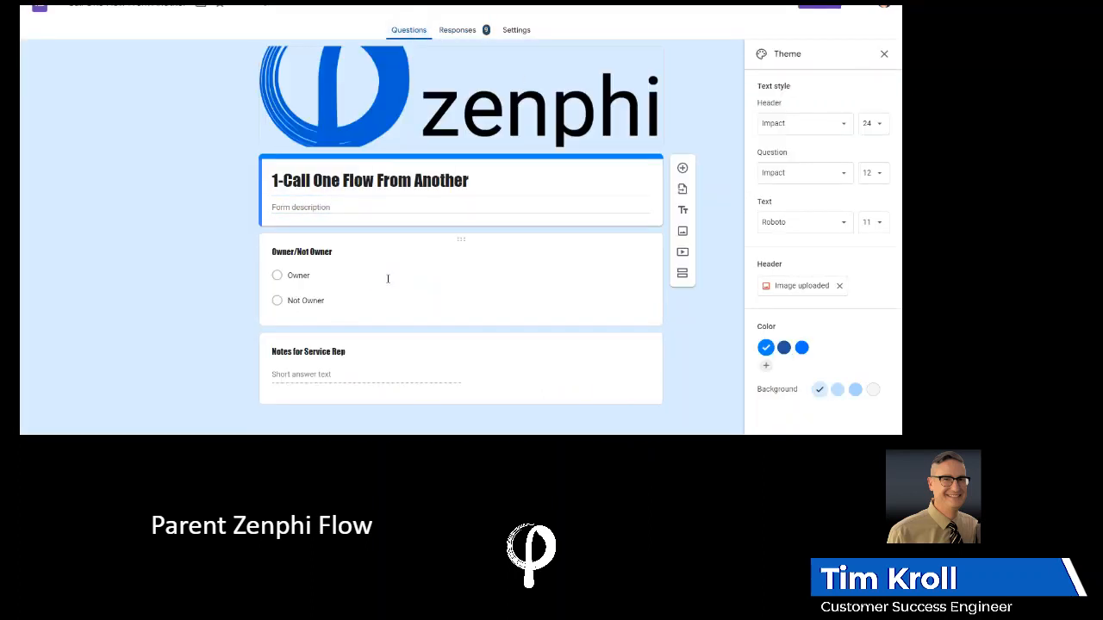
click(455, 32)
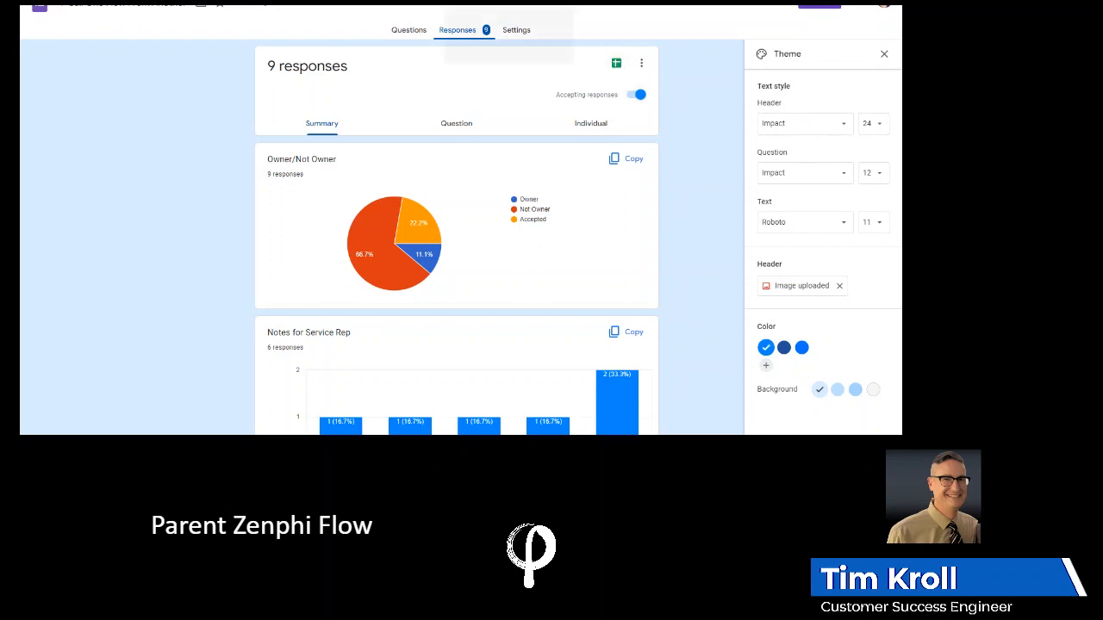
click(483, 7)
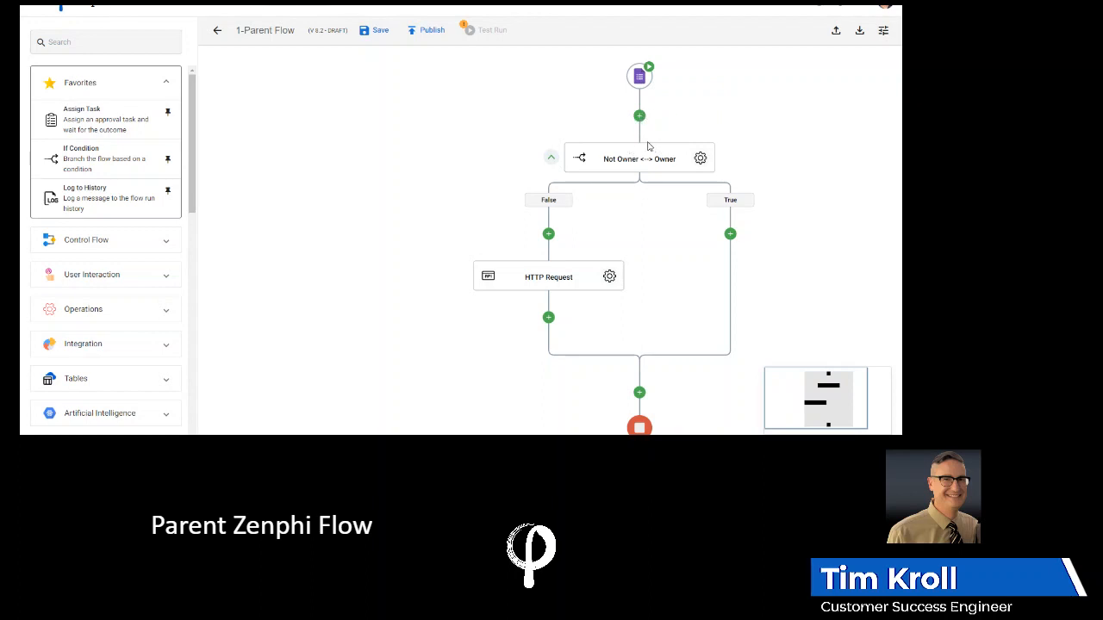
Examine the clause of the Not Owner <--> Owner condition, including the available trigger tokens and comparison operators
click(700, 158)
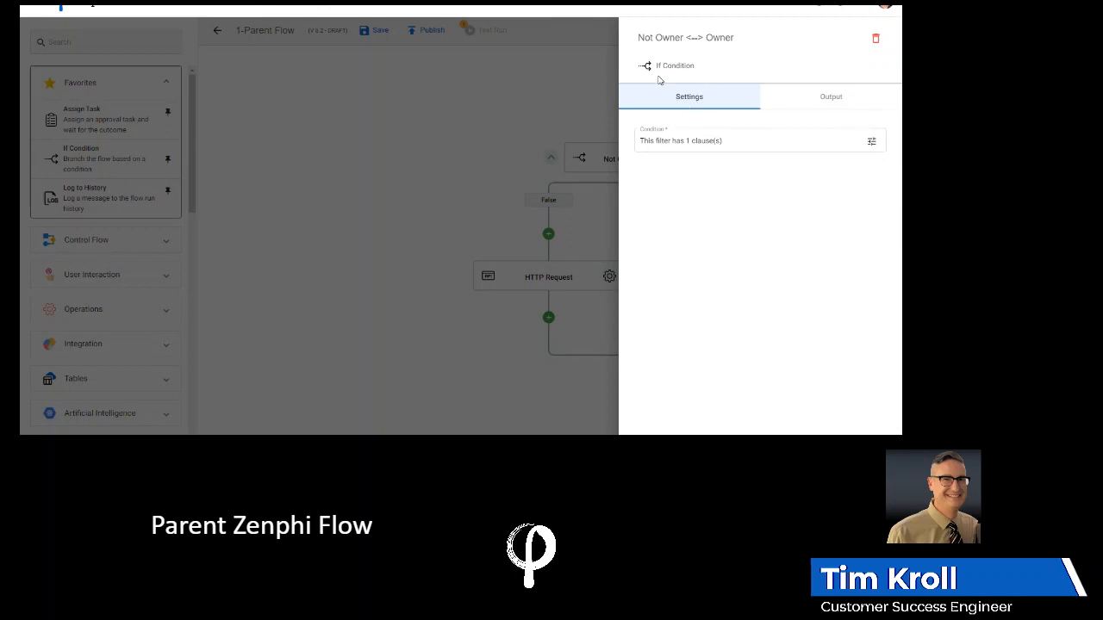
click(872, 143)
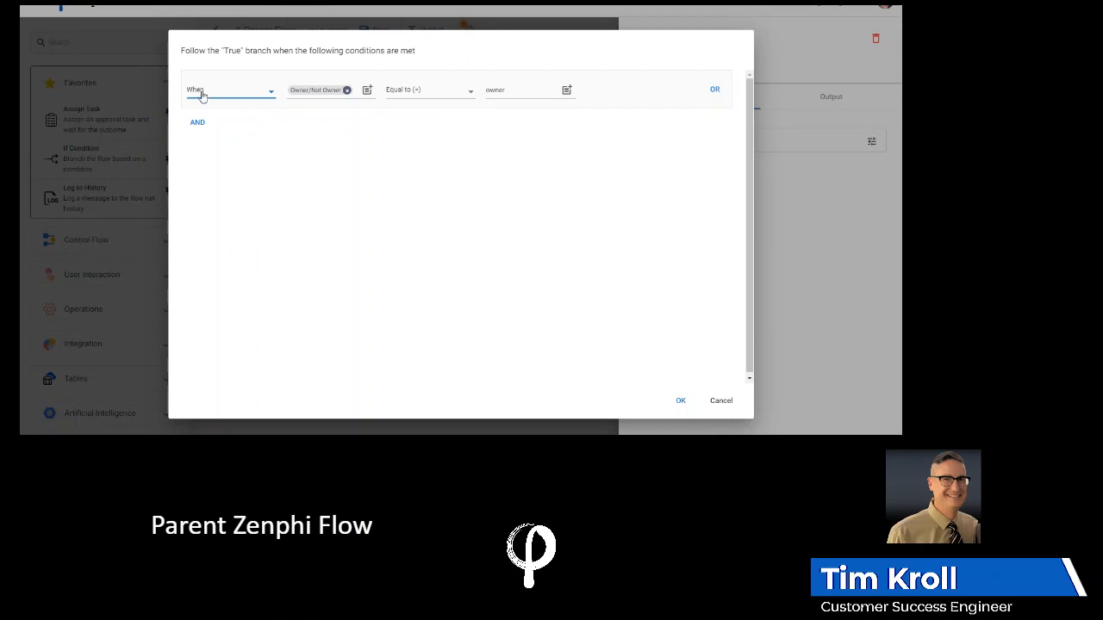
mouse_move(348, 91)
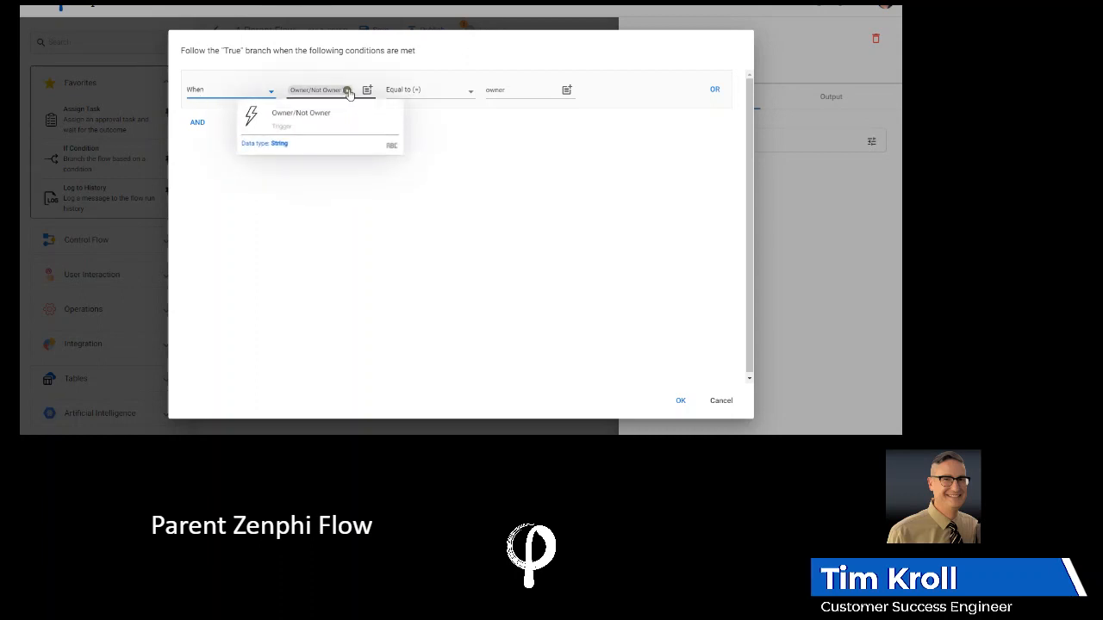
click(367, 90)
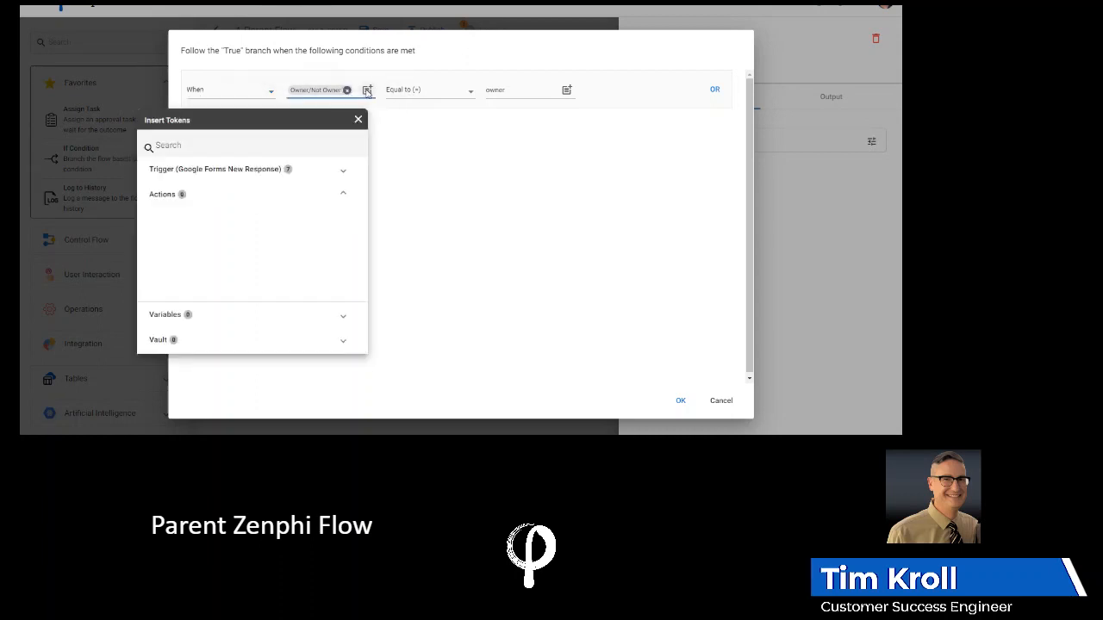
click(343, 172)
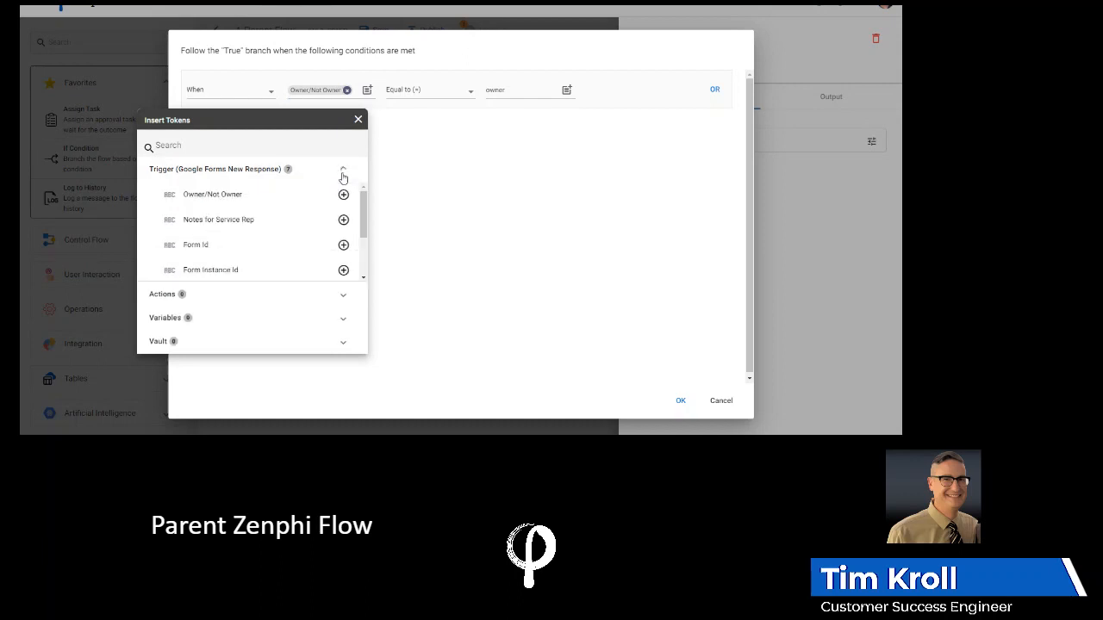
click(421, 173)
click(472, 98)
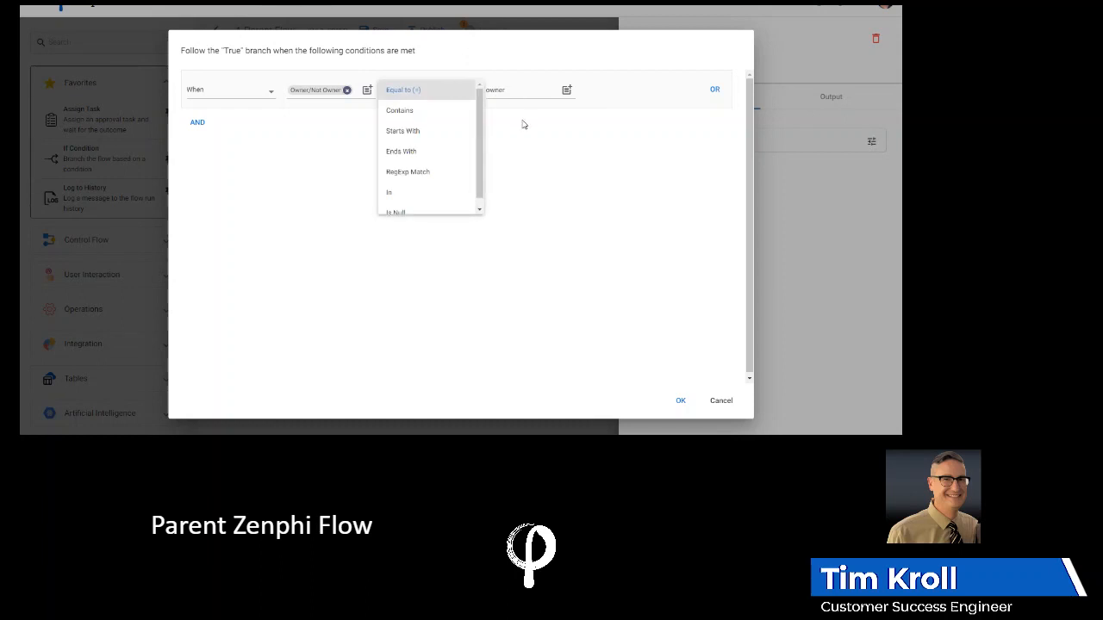
click(503, 92)
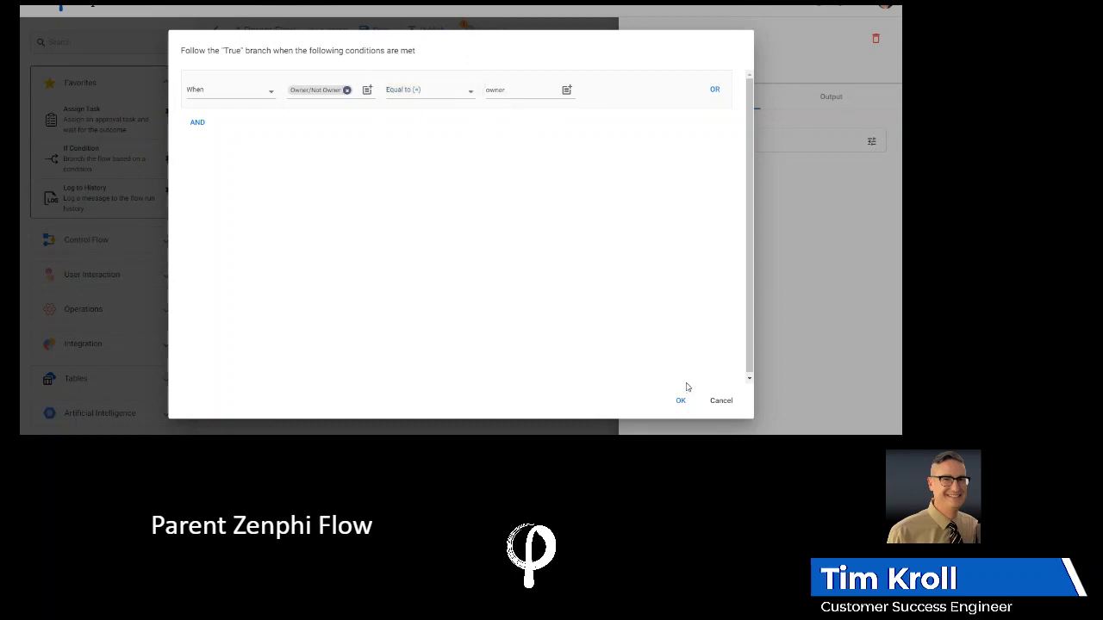
click(680, 400)
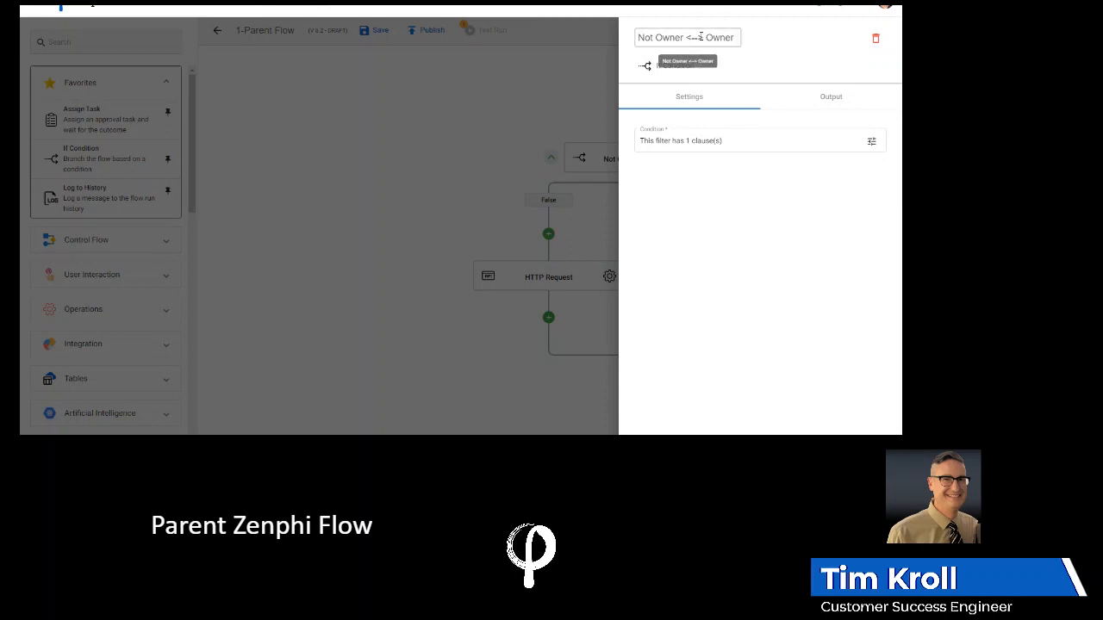
click(582, 79)
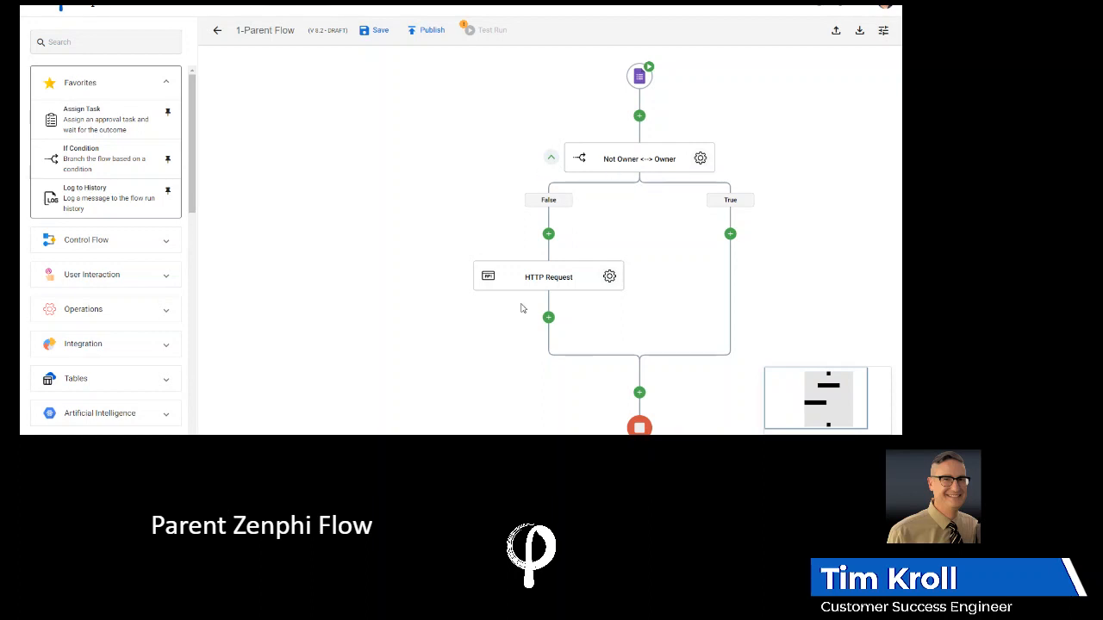
Open the parent flow's HTTP Request settings and inspect the Http Trigger variables and invocation details in 1-Child Flow
click(609, 277)
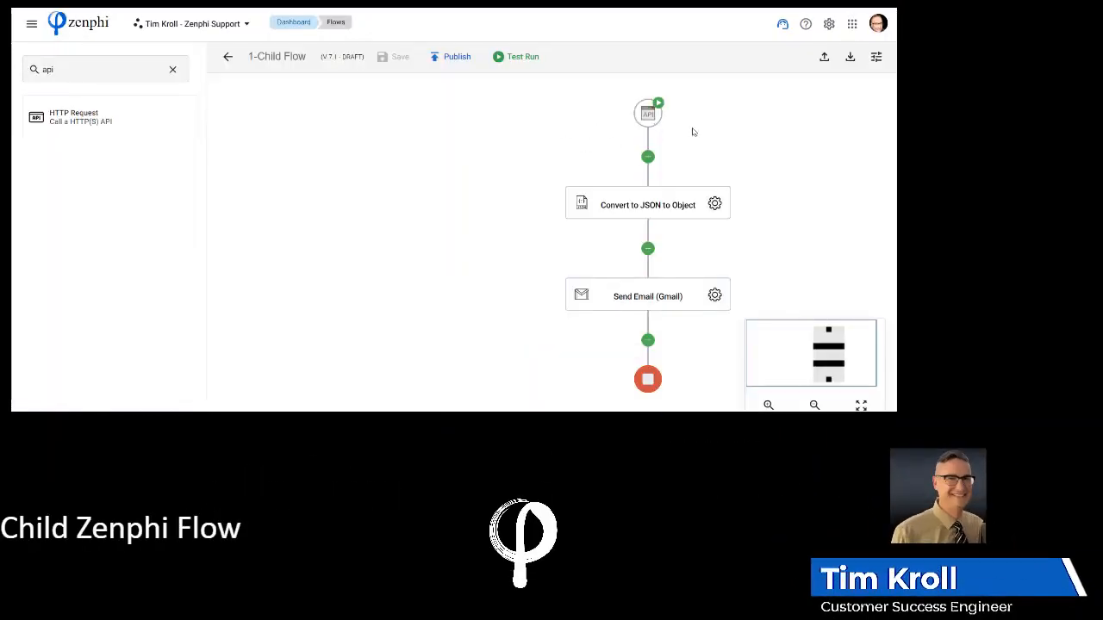
click(650, 116)
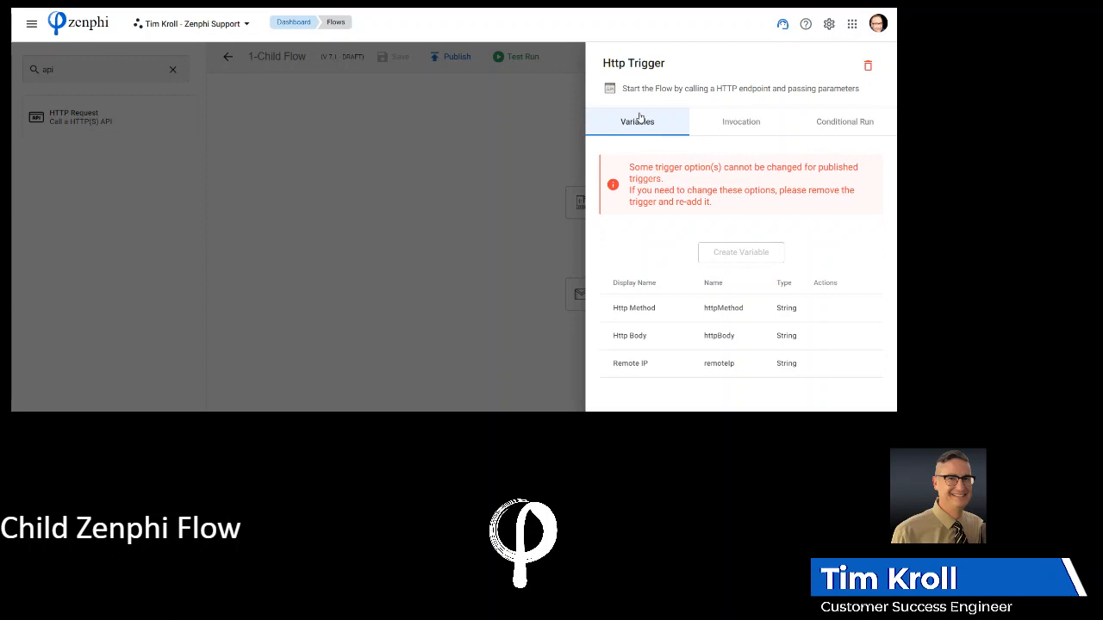
click(741, 125)
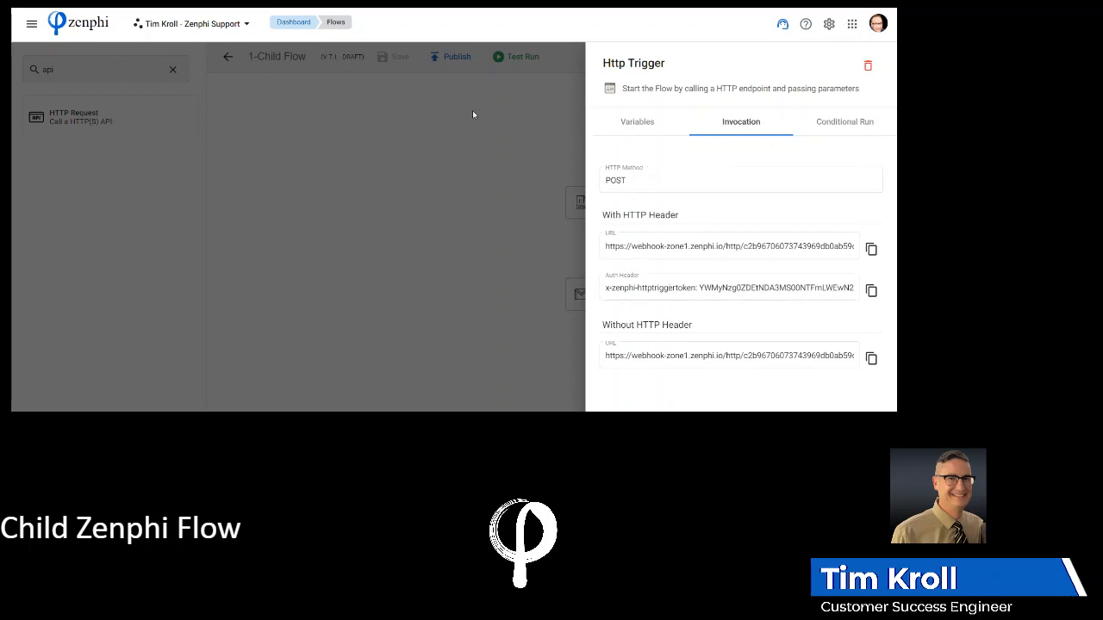
click(438, 108)
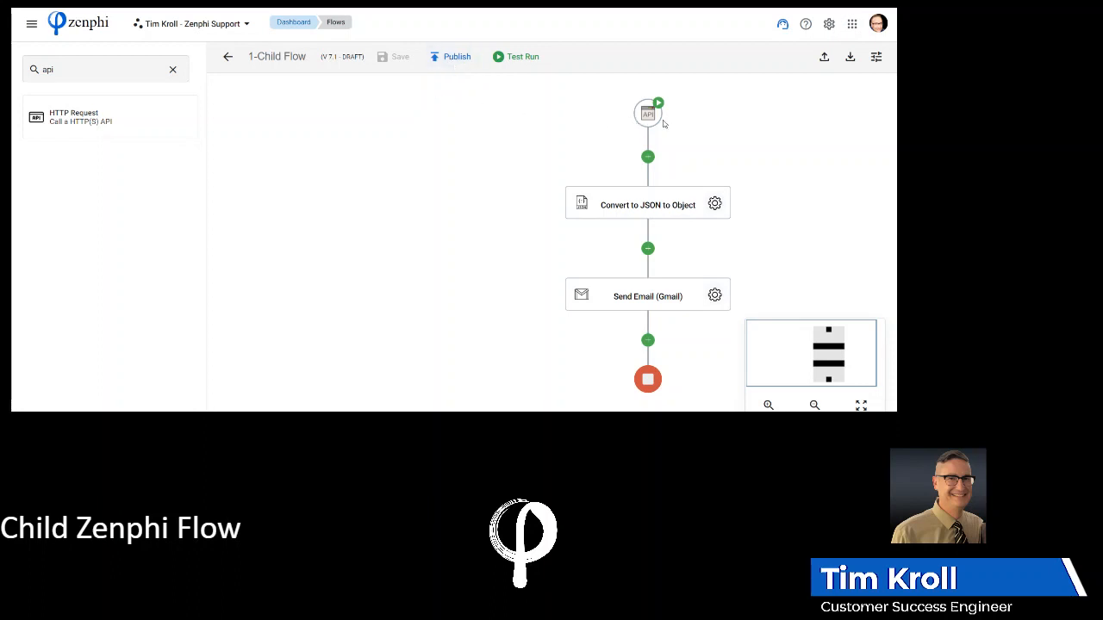
click(456, 62)
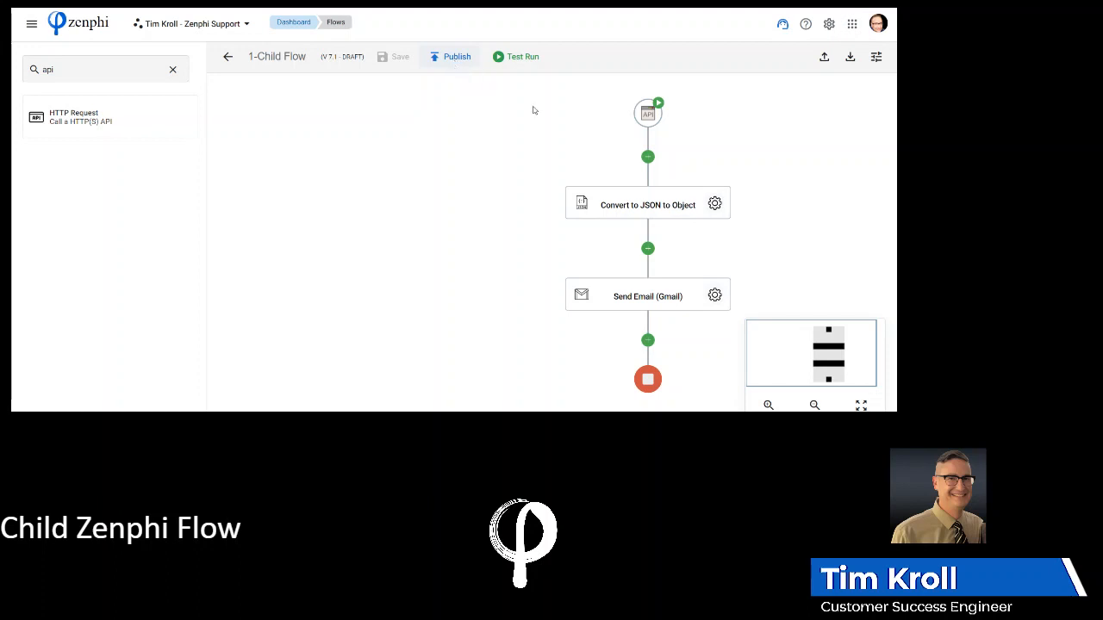
click(656, 124)
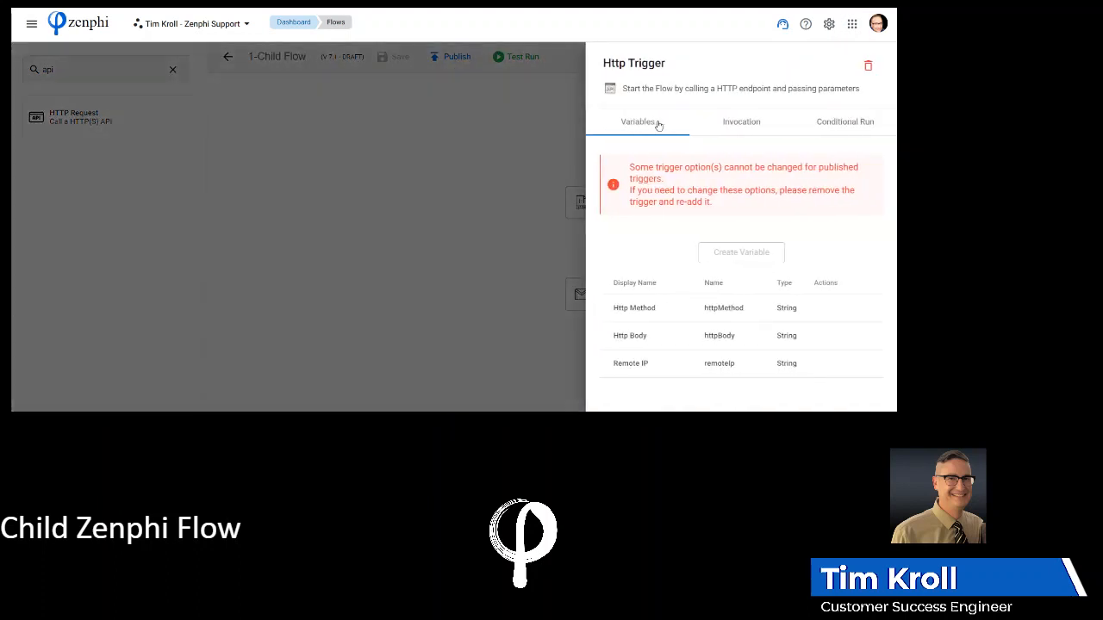
click(747, 127)
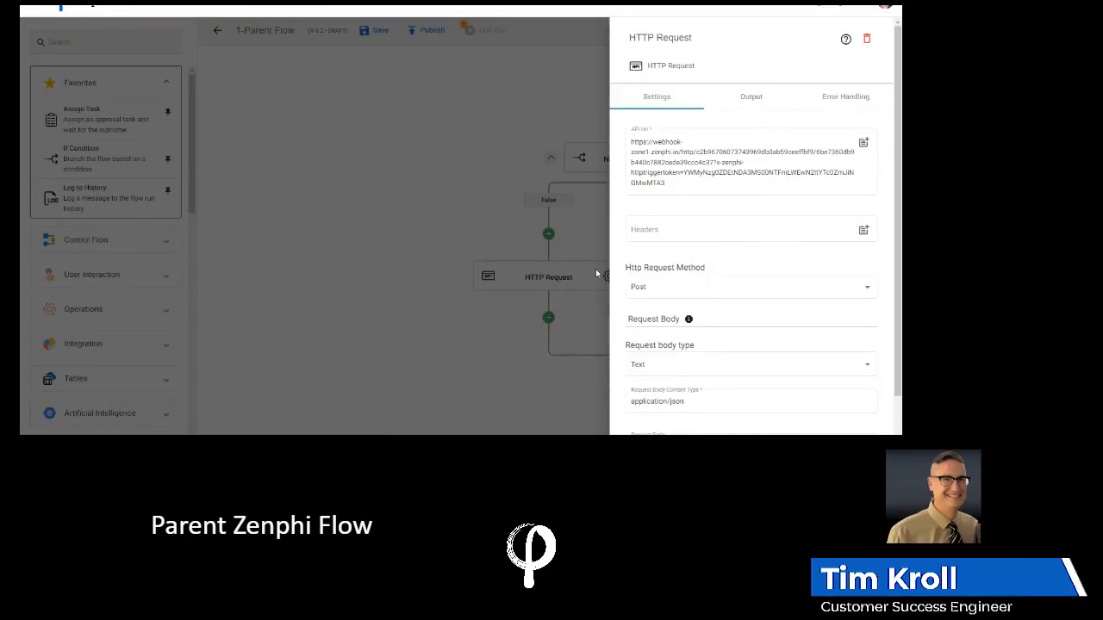
Examine the parent flow HTTP Request's API URL, headers and available request methods
click(640, 145)
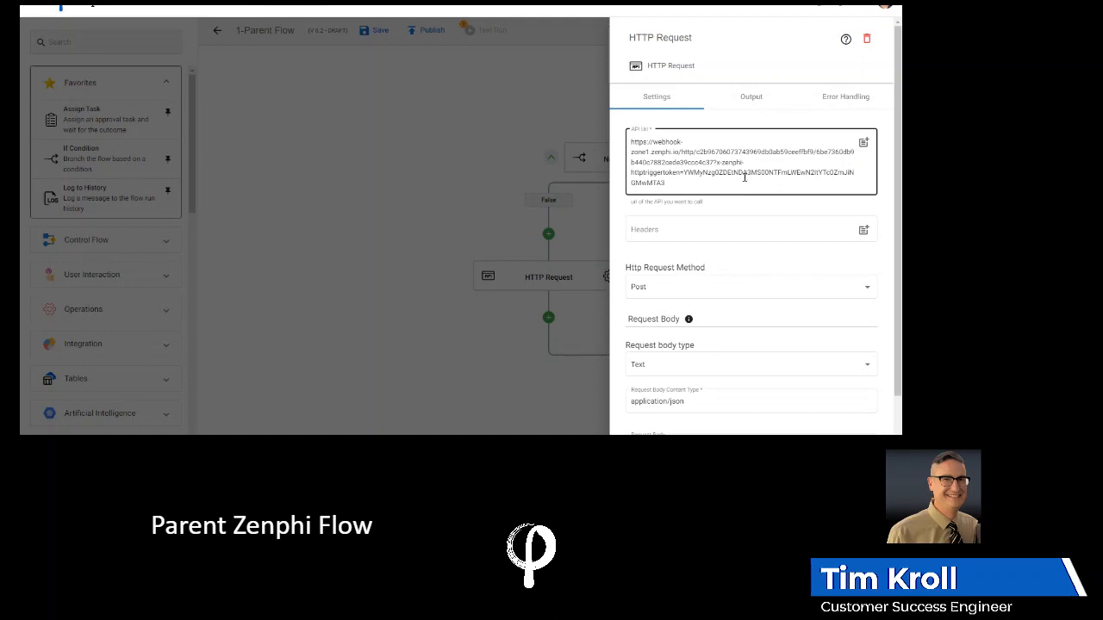
click(786, 232)
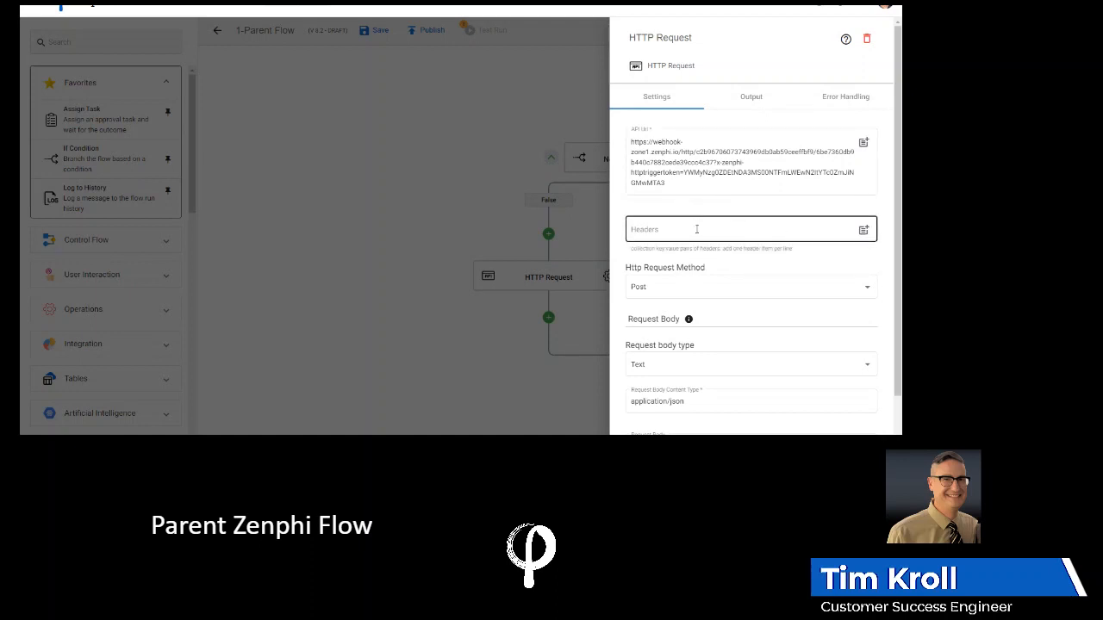
click(673, 158)
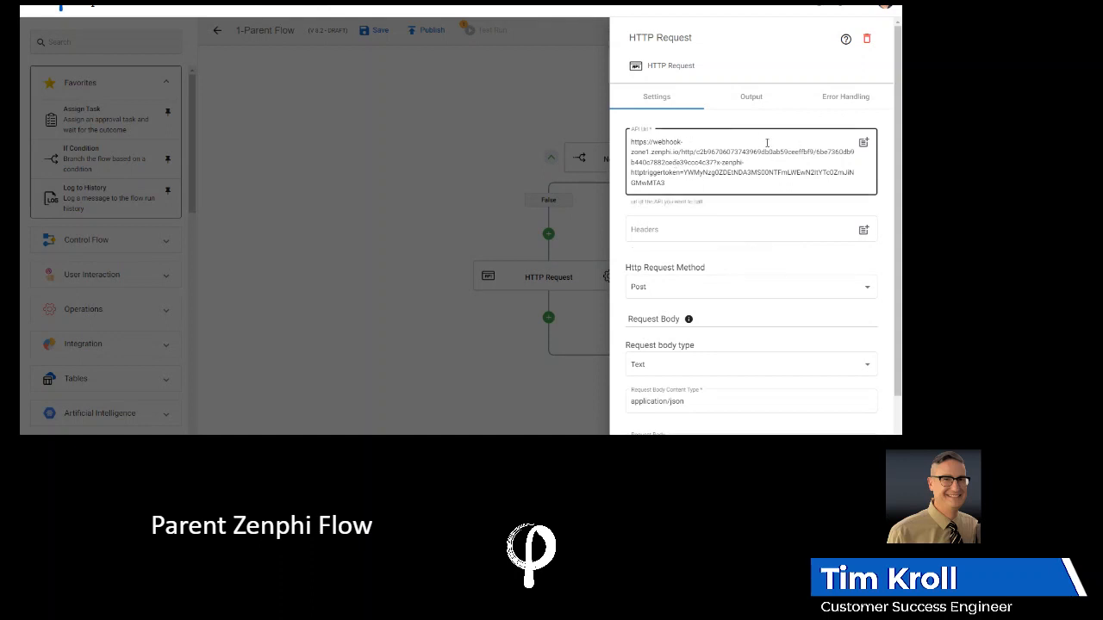
click(661, 289)
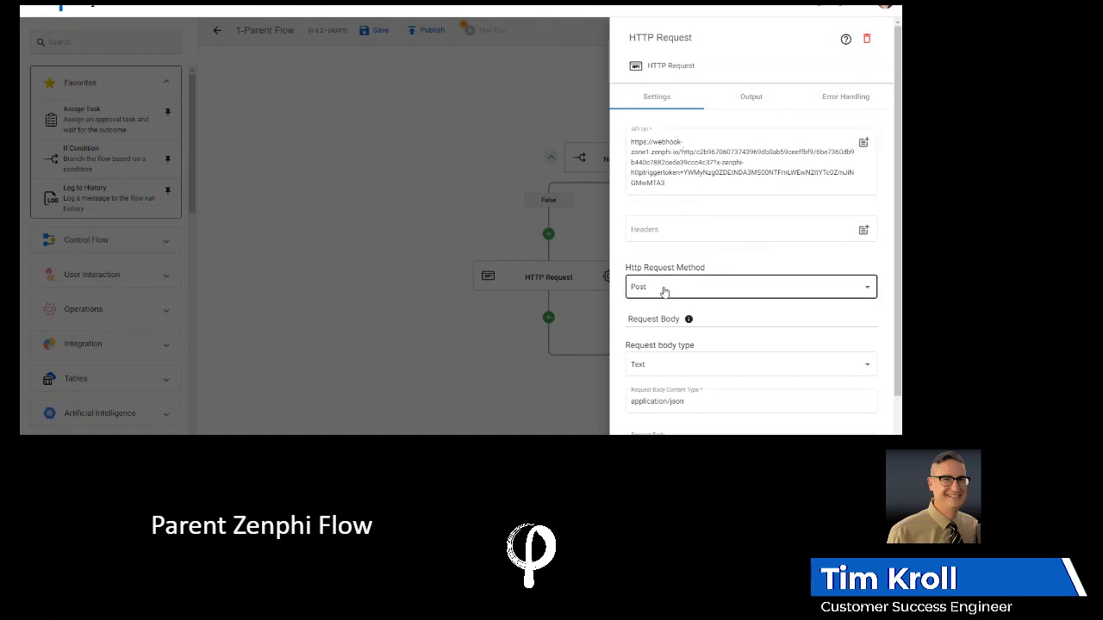
click(868, 288)
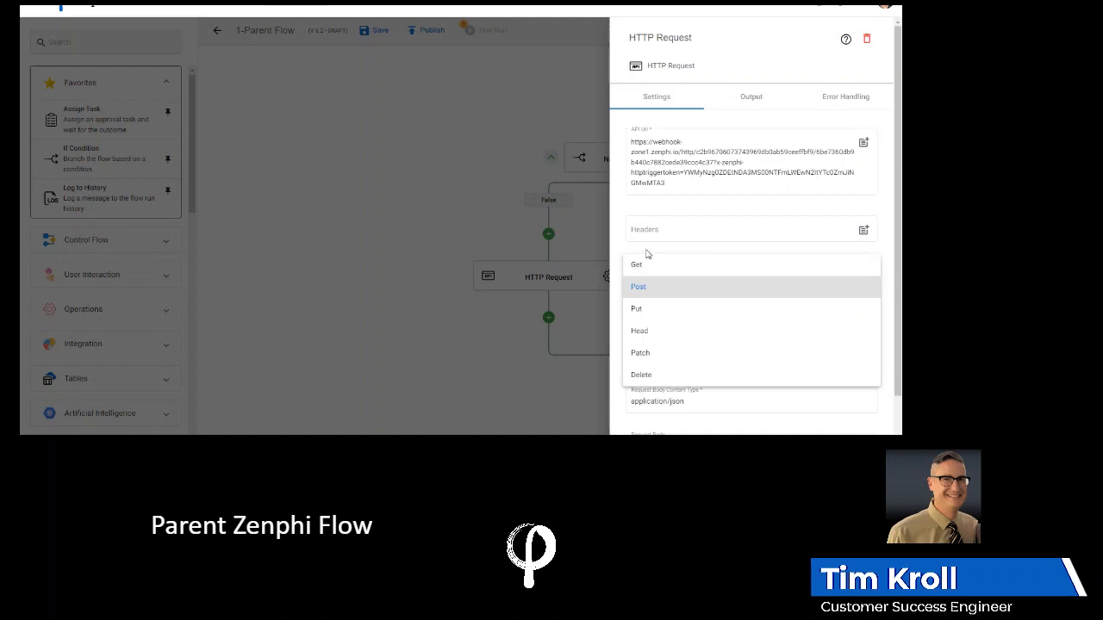
click(713, 436)
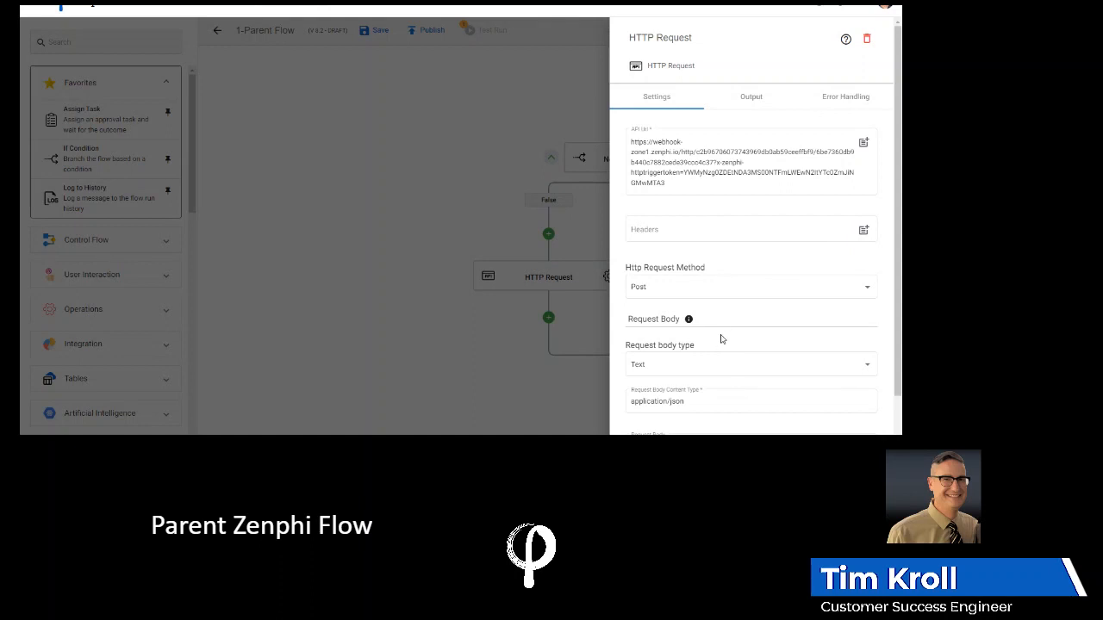
Examine the HTTP Request's body, its Notes for Service Rep token and the form trigger tokens available for insertion
scroll(720, 341, down, 1)
mouse_move(690, 250)
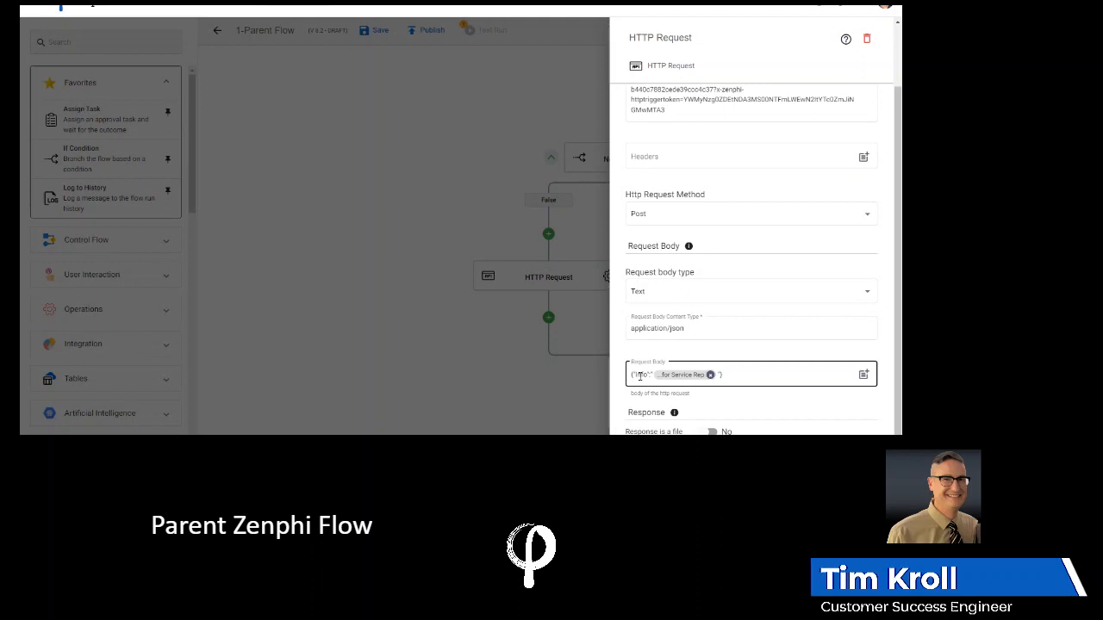
mouse_move(681, 380)
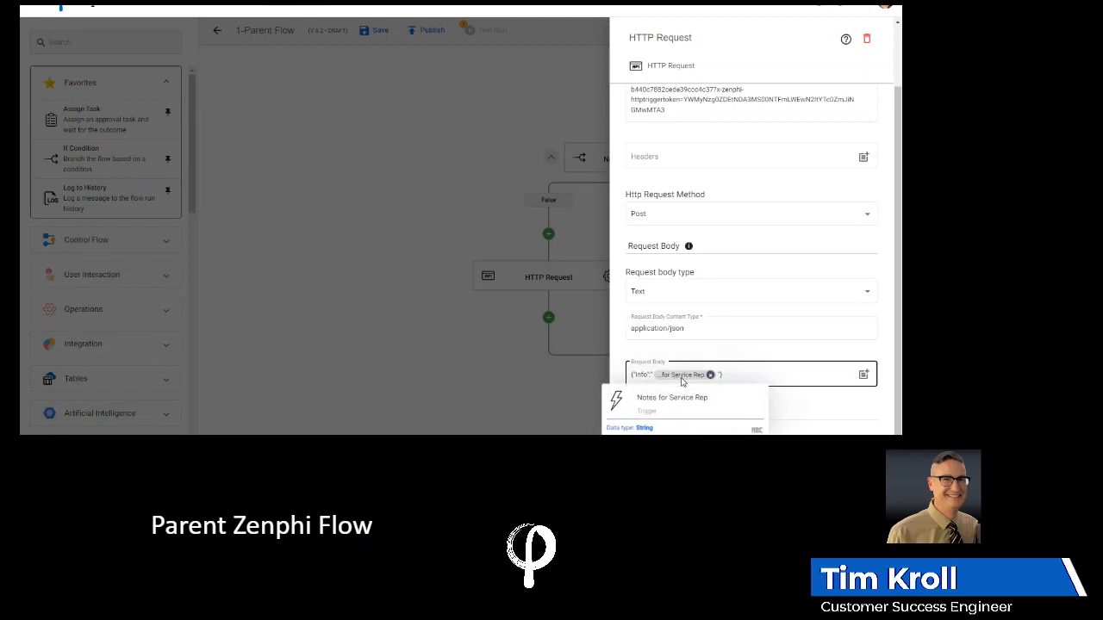
click(863, 374)
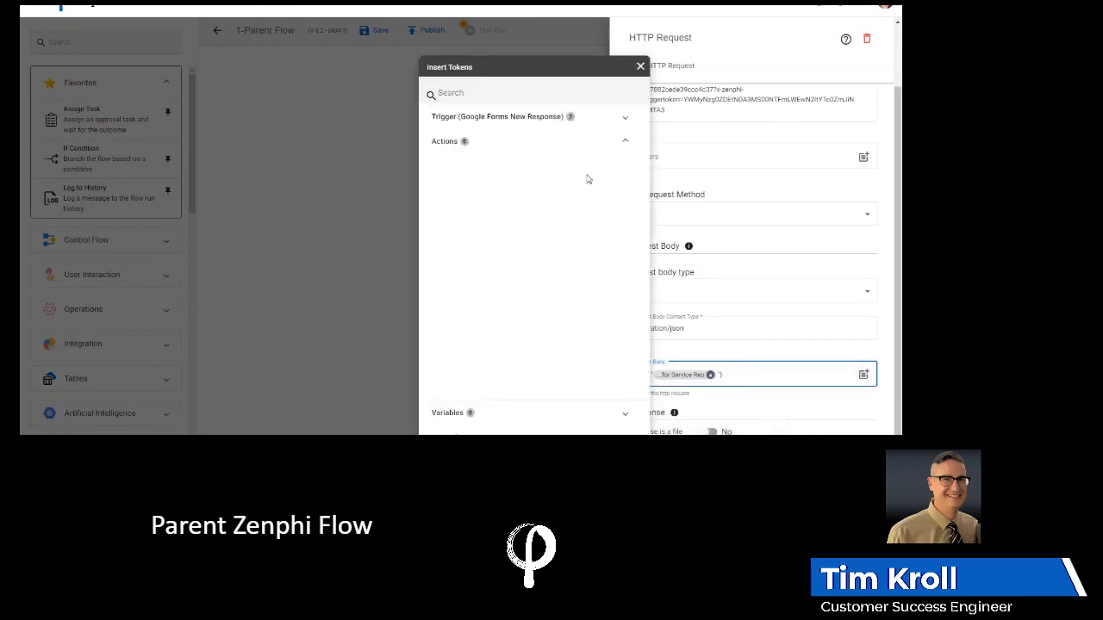
click(626, 118)
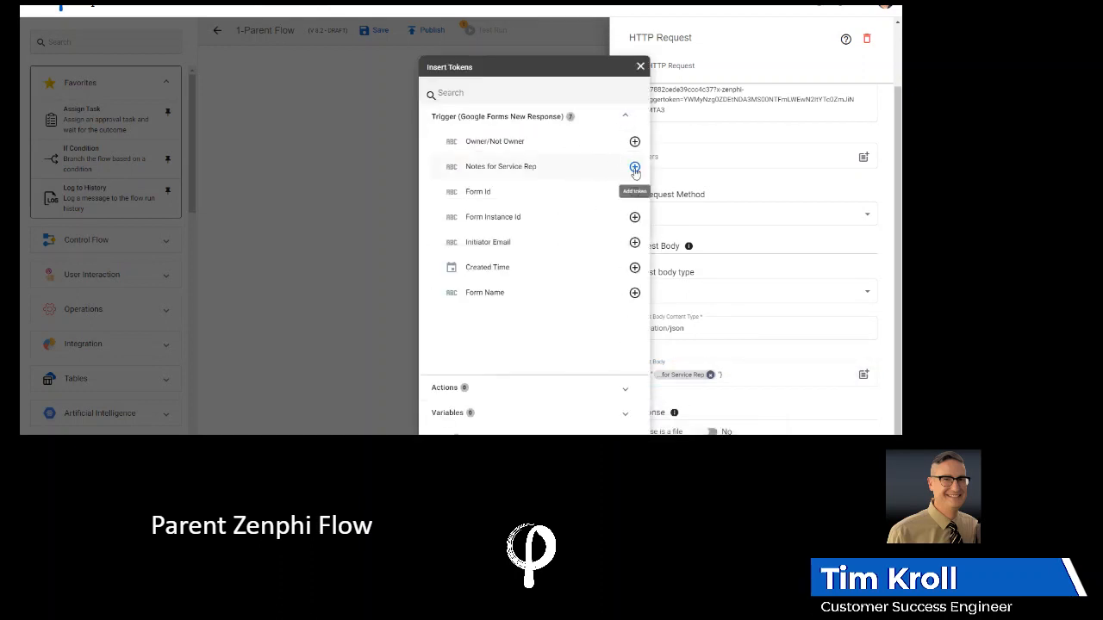
click(640, 66)
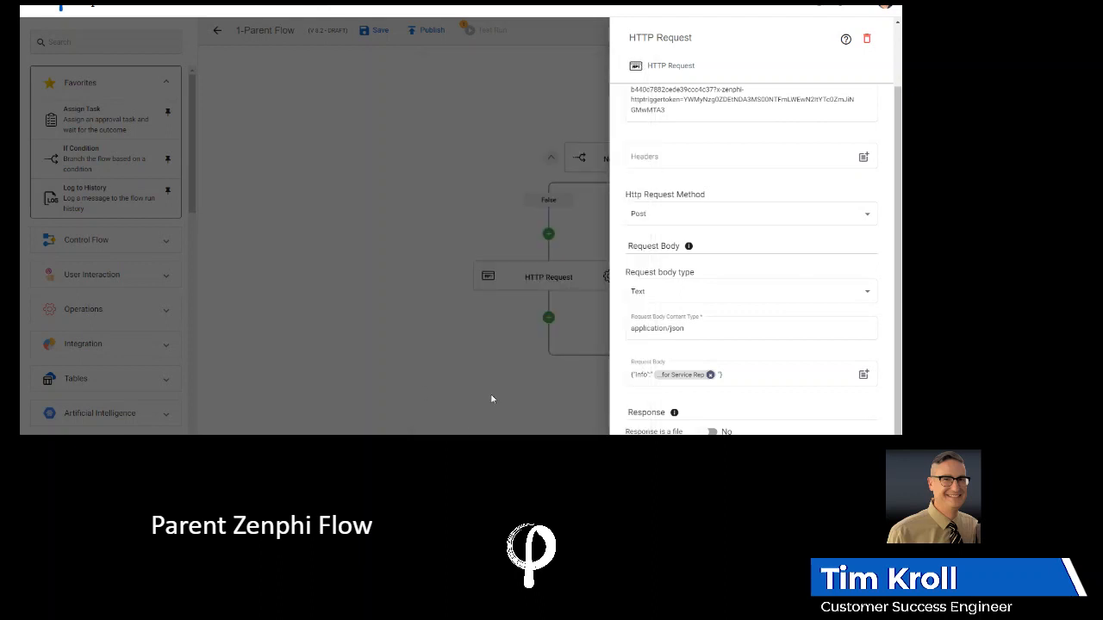
click(573, 324)
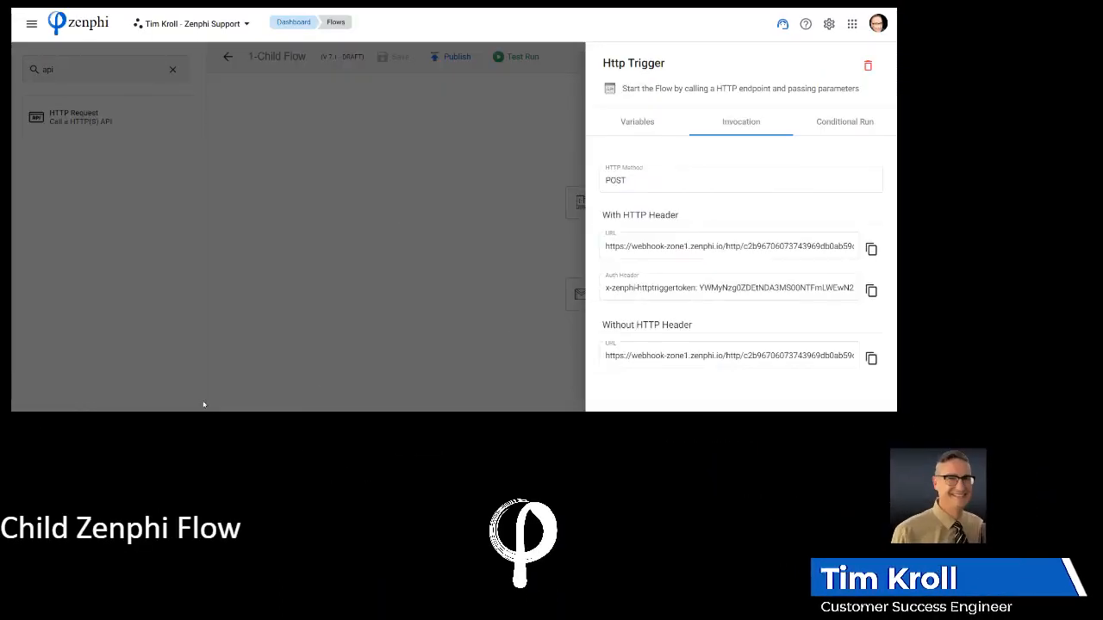
Inspect the JSON input of the child flow's Convert to JSON to Object action and the available Http Trigger tokens
click(496, 283)
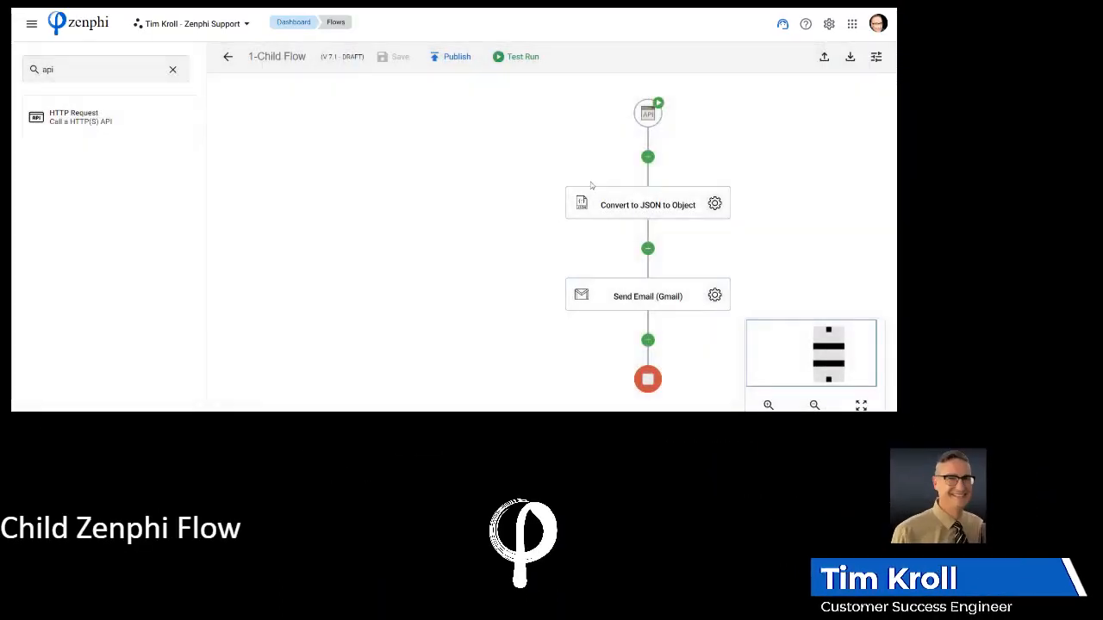
click(716, 203)
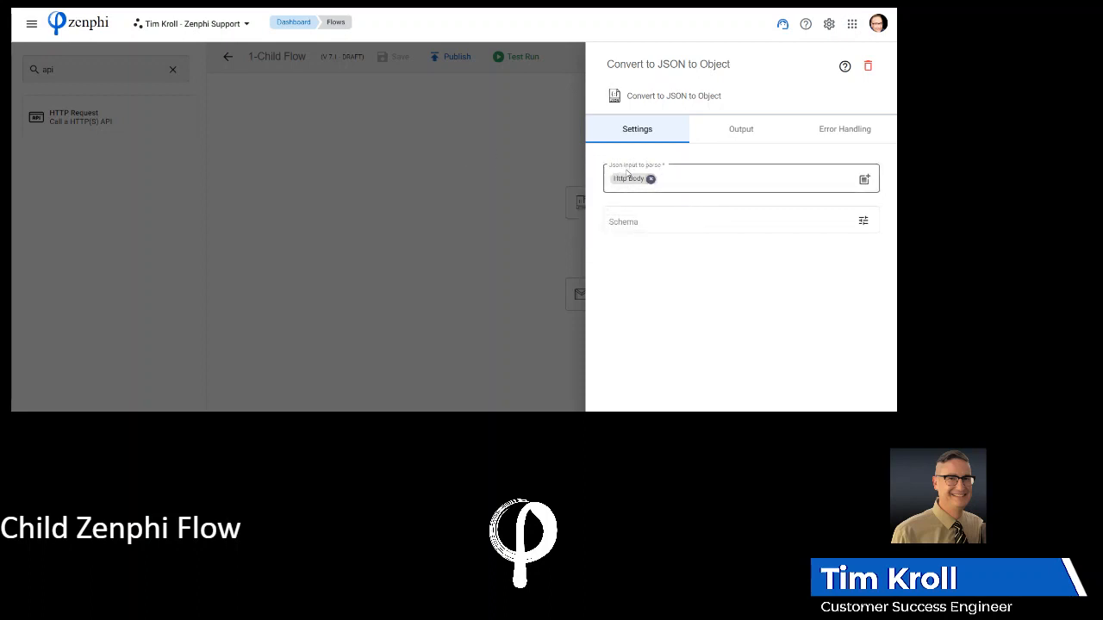
click(864, 181)
click(592, 154)
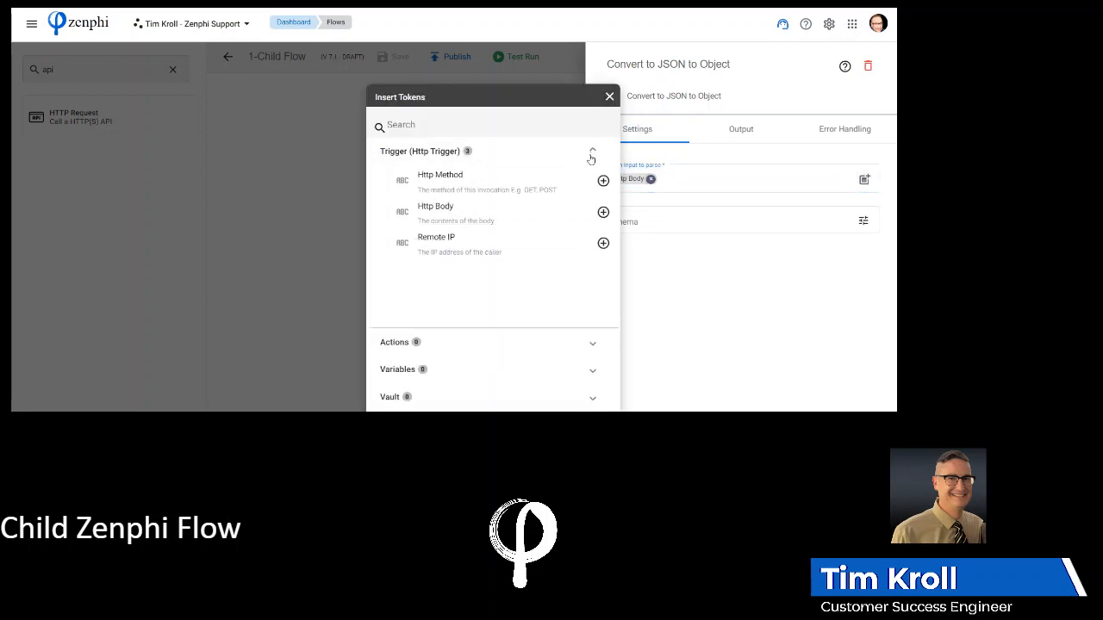
click(602, 213)
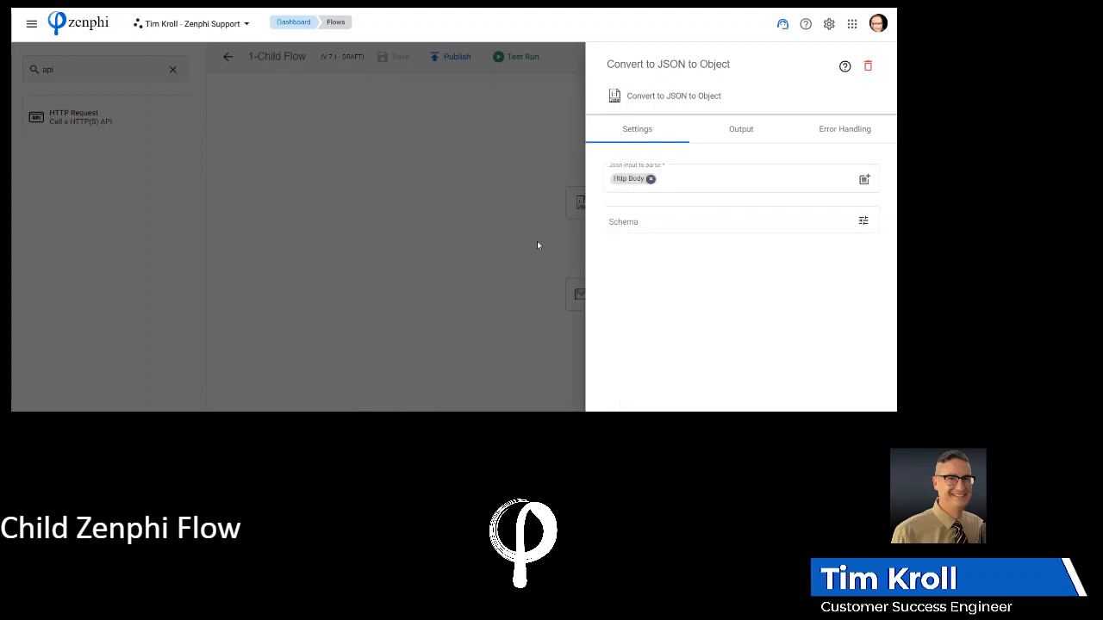
Open the child flow's Send Email (Gmail) settings and examine the recipient, reply-to, subject, format and body fields
click(537, 246)
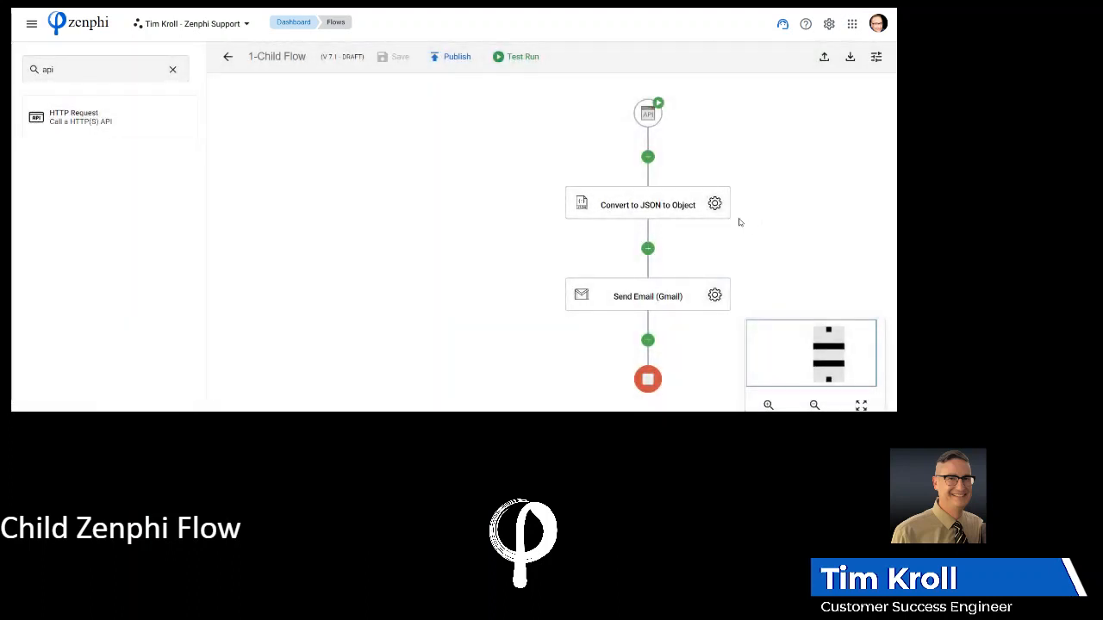
click(714, 295)
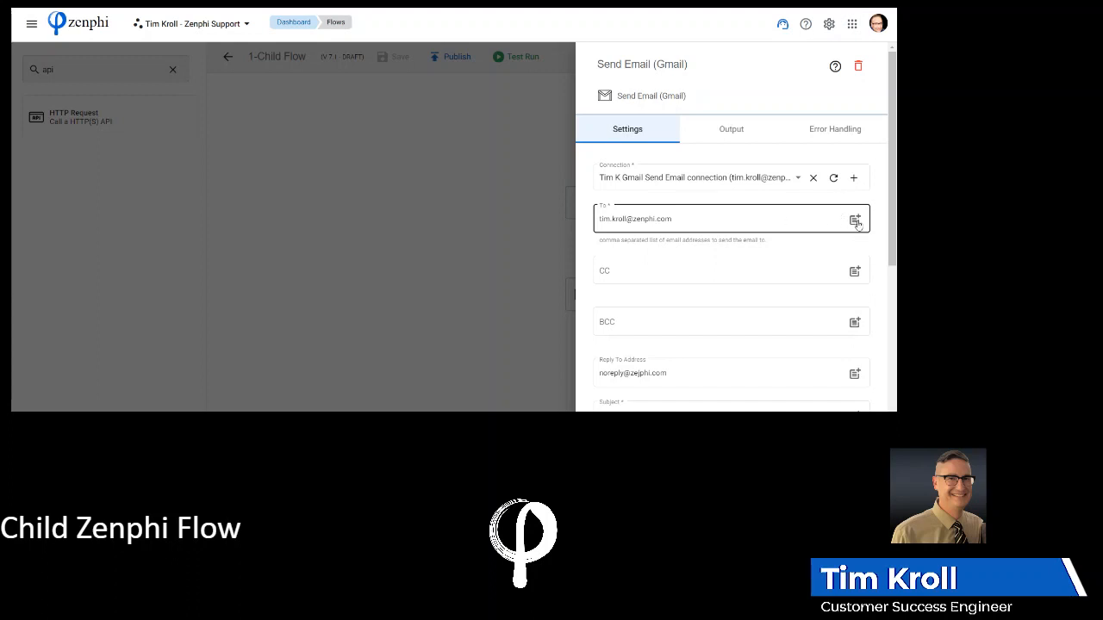
scroll(819, 271, down, 4)
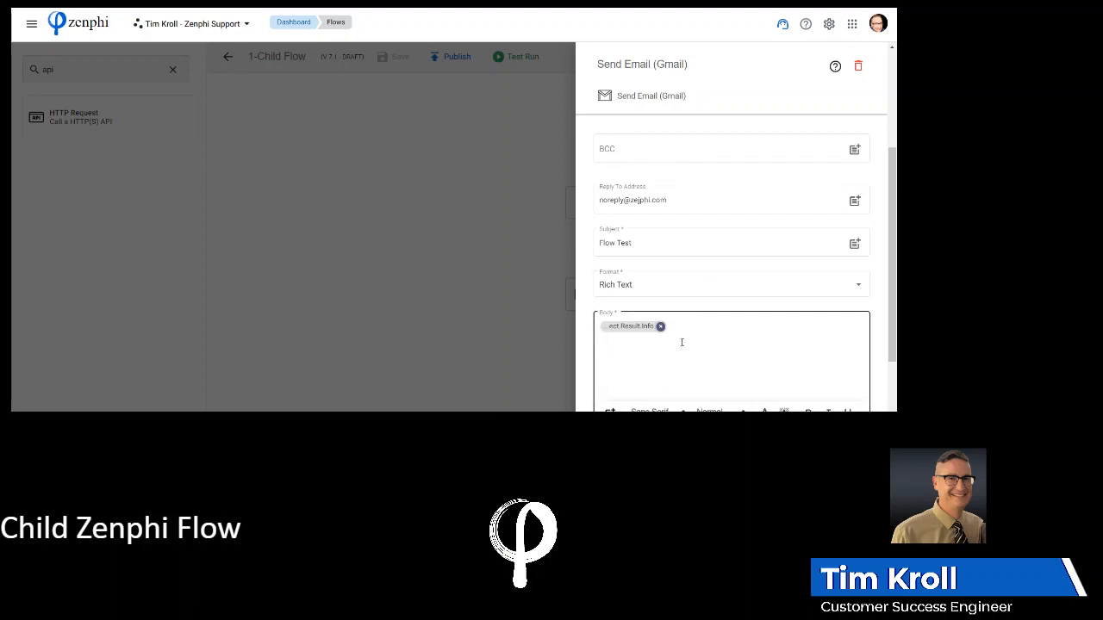
scroll(664, 332, down, 2)
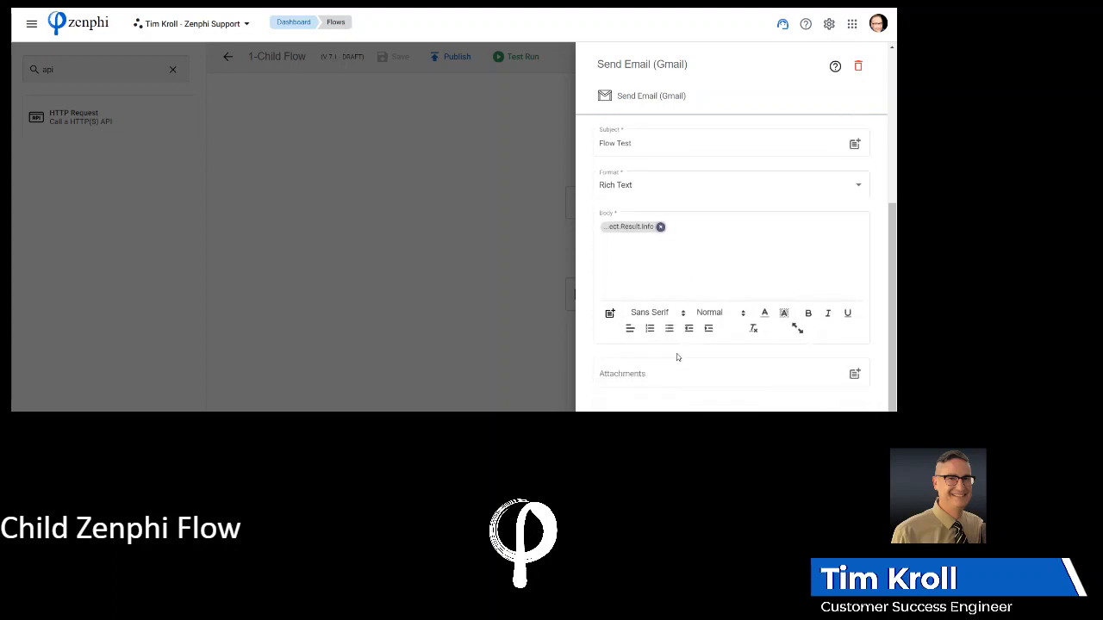
Inspect the tokens available for the email body, expanding the Convert to JSON to Object Result down to Info, and close the token list without inserting any
click(609, 314)
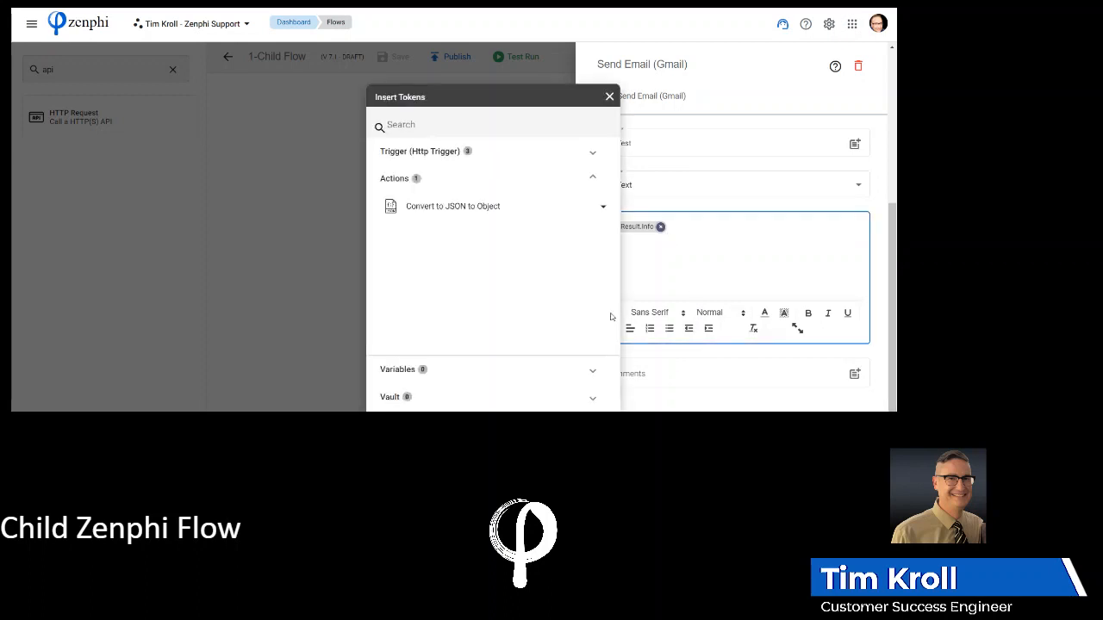
click(602, 208)
click(579, 237)
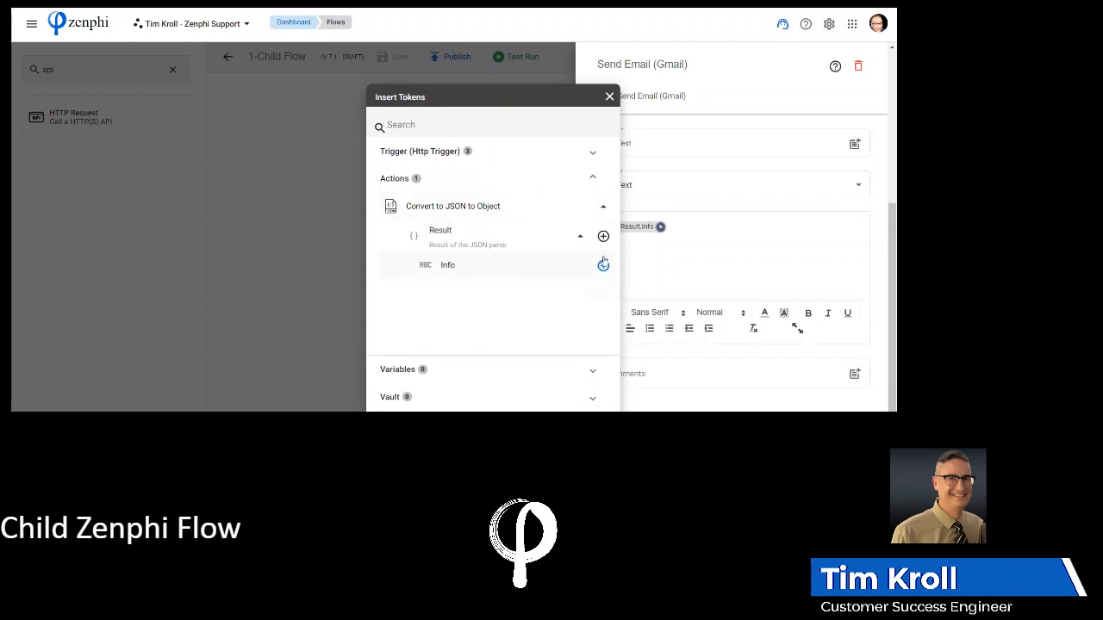
click(703, 272)
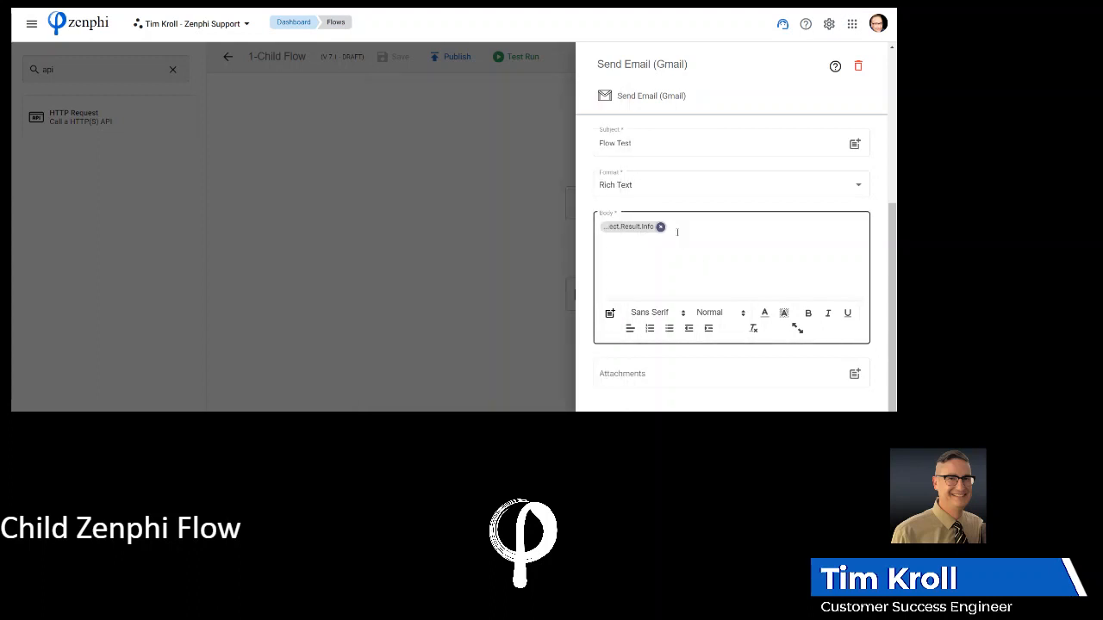
click(478, 241)
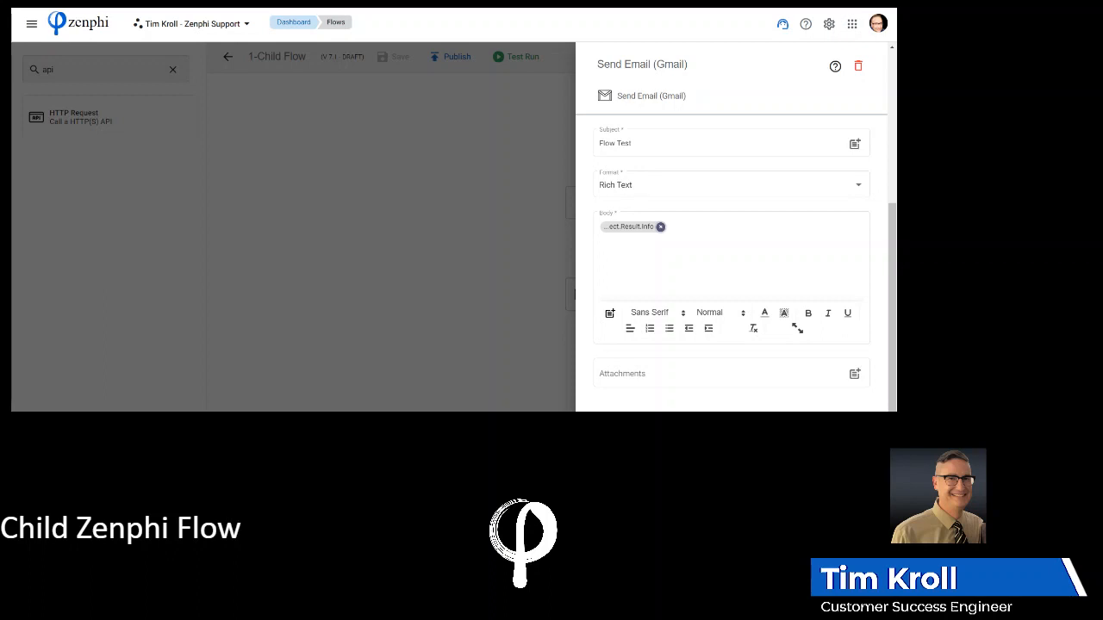
click(412, 100)
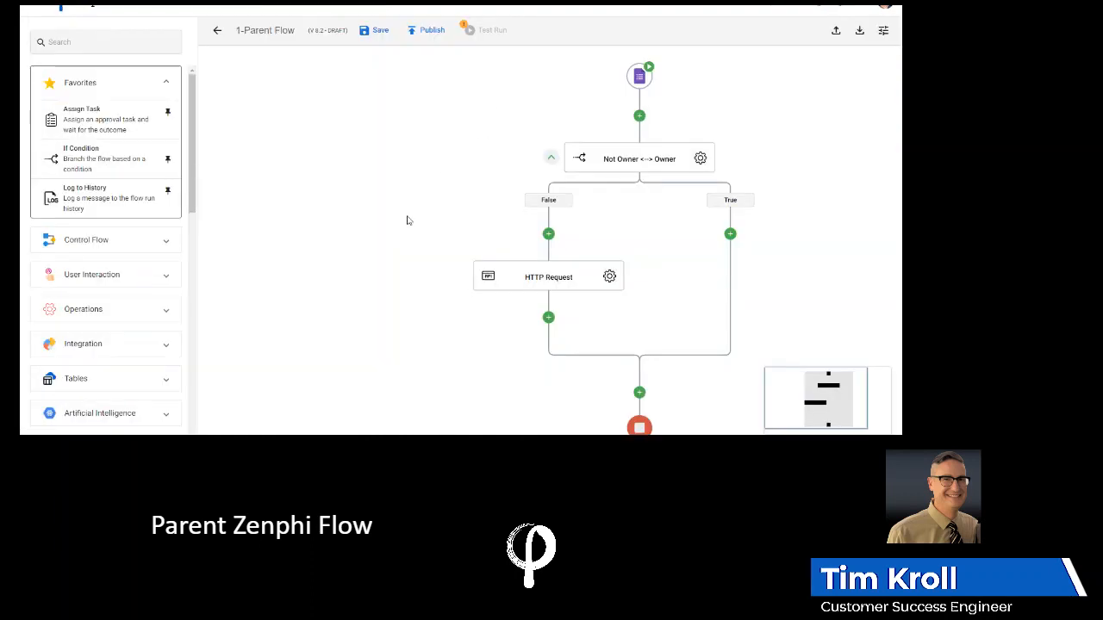
Save 1-Parent Flow and start a test run using the previous v8.2 run from Oct 13, 2022, 7:48:15 PM
click(377, 31)
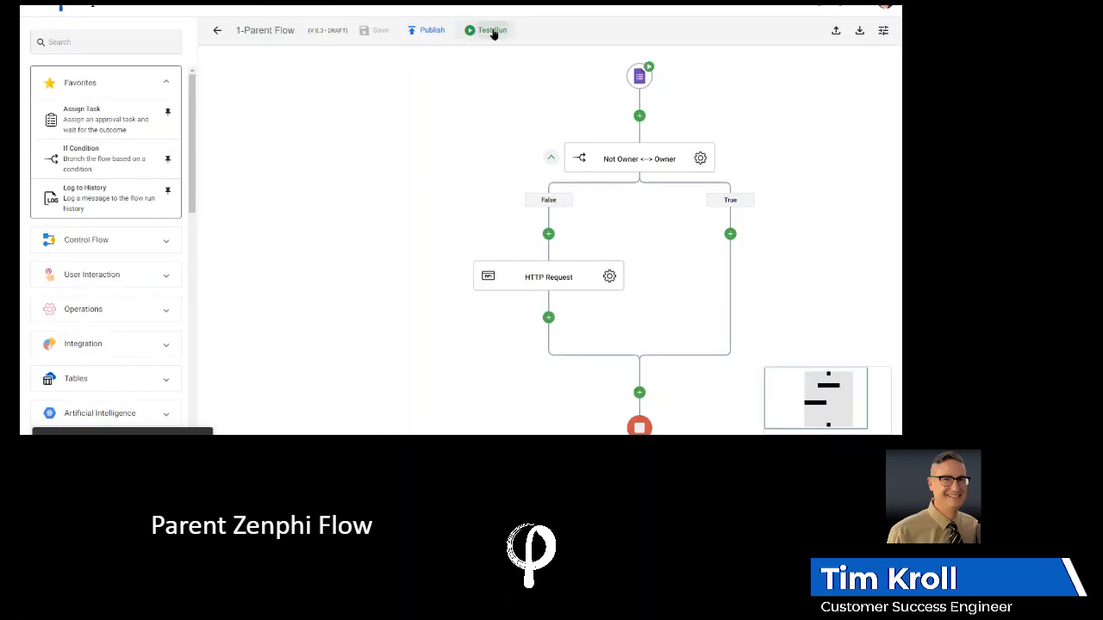
click(492, 30)
click(494, 53)
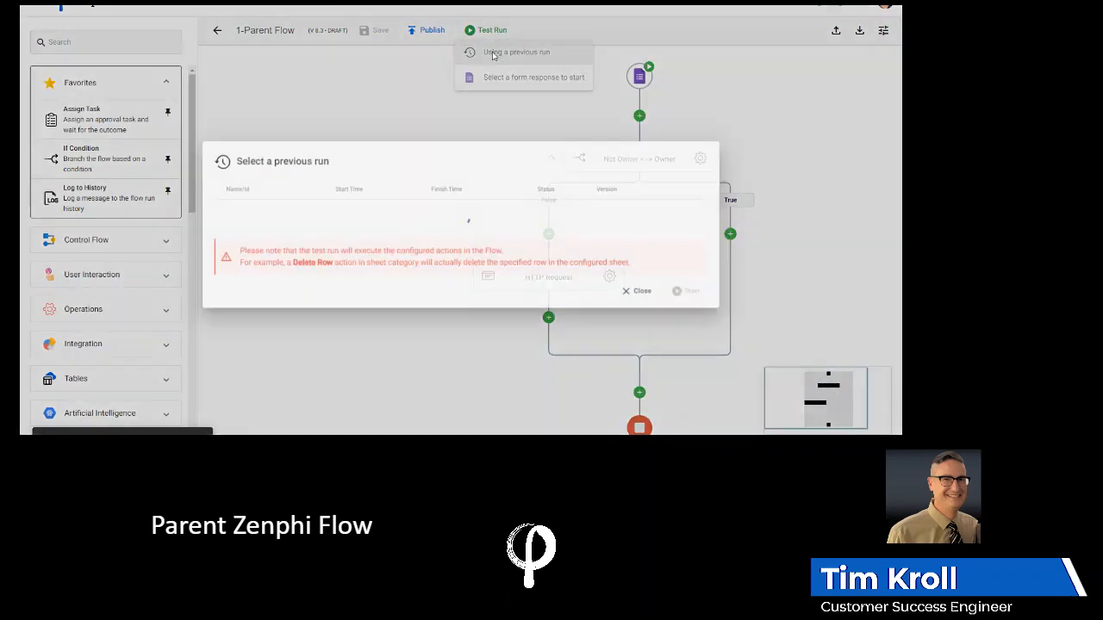
click(286, 119)
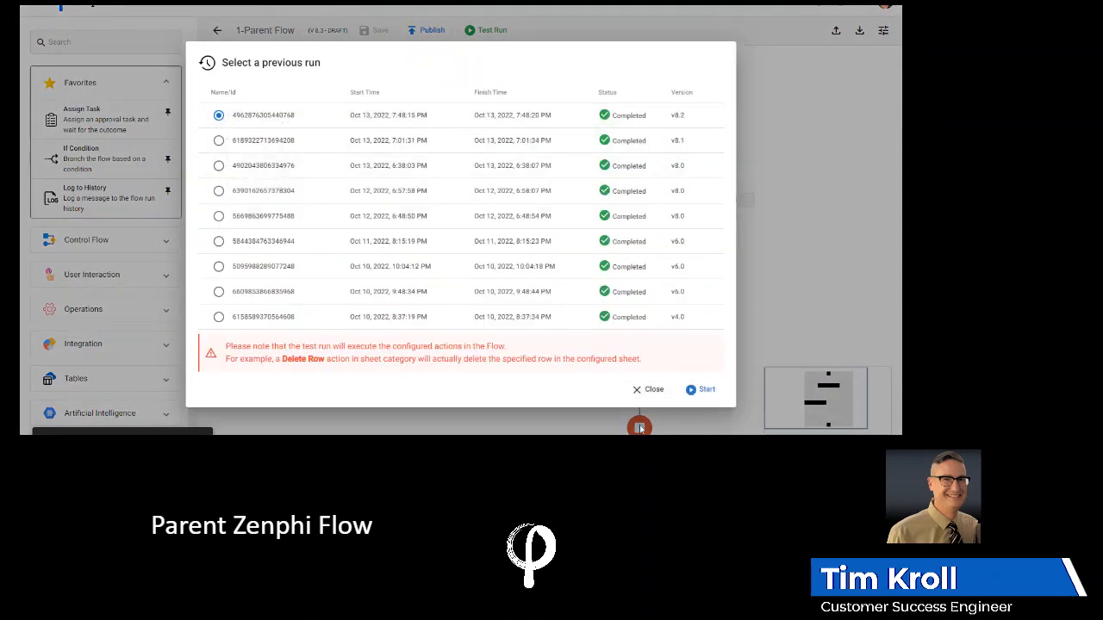
click(706, 390)
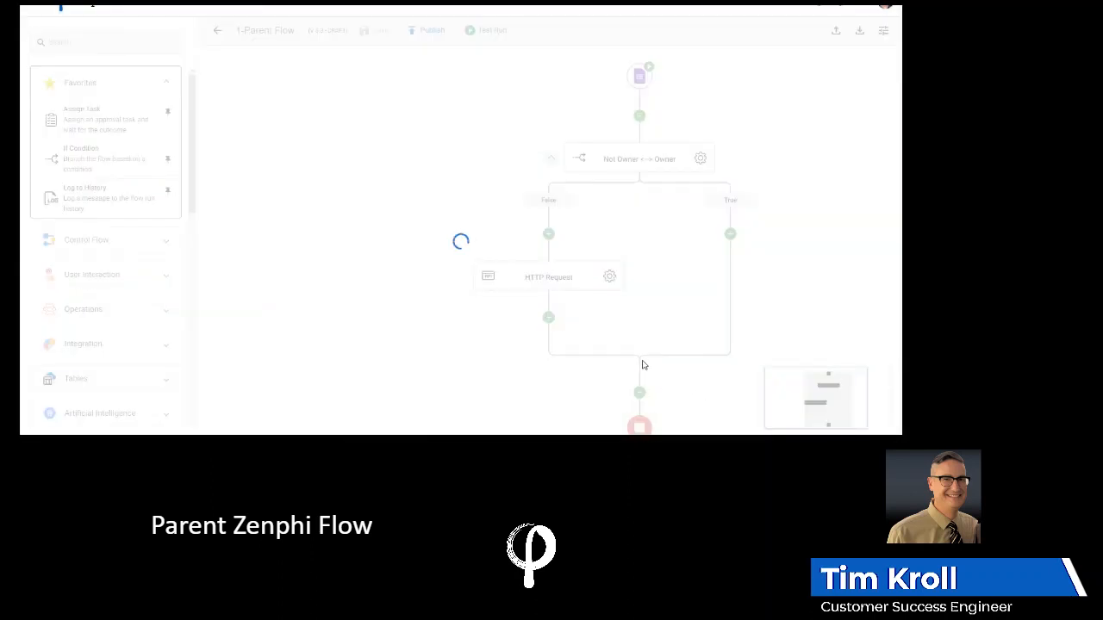